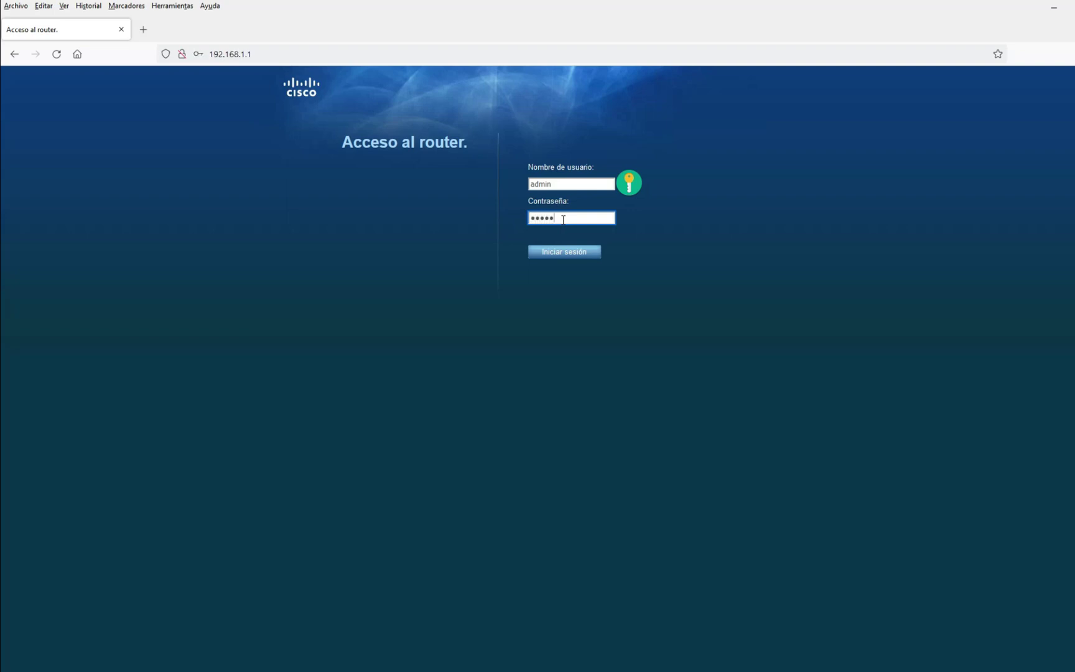
Log in to the router without saving the credentials, and accept the advanced-utility warning with "No volver a mostrar" enabled.
click(564, 252)
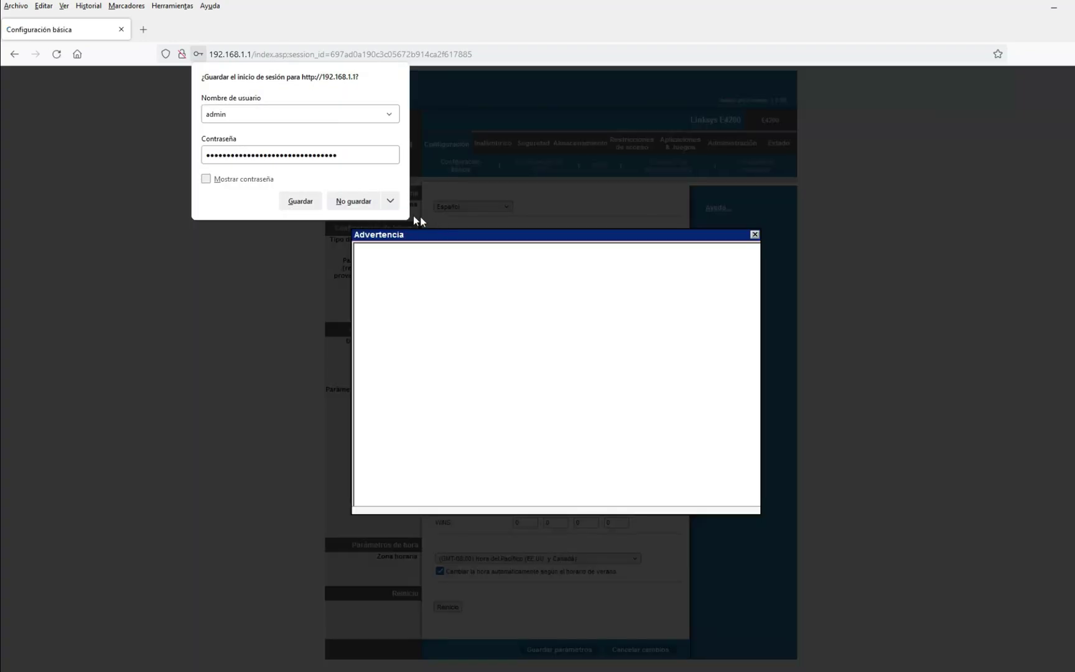
click(371, 203)
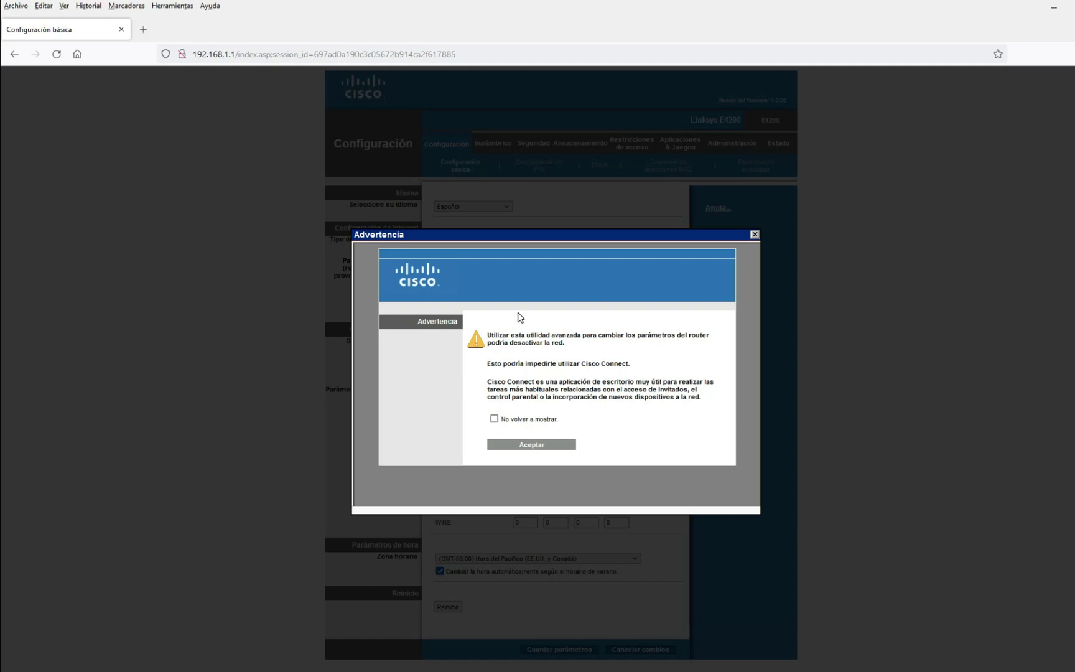
click(494, 419)
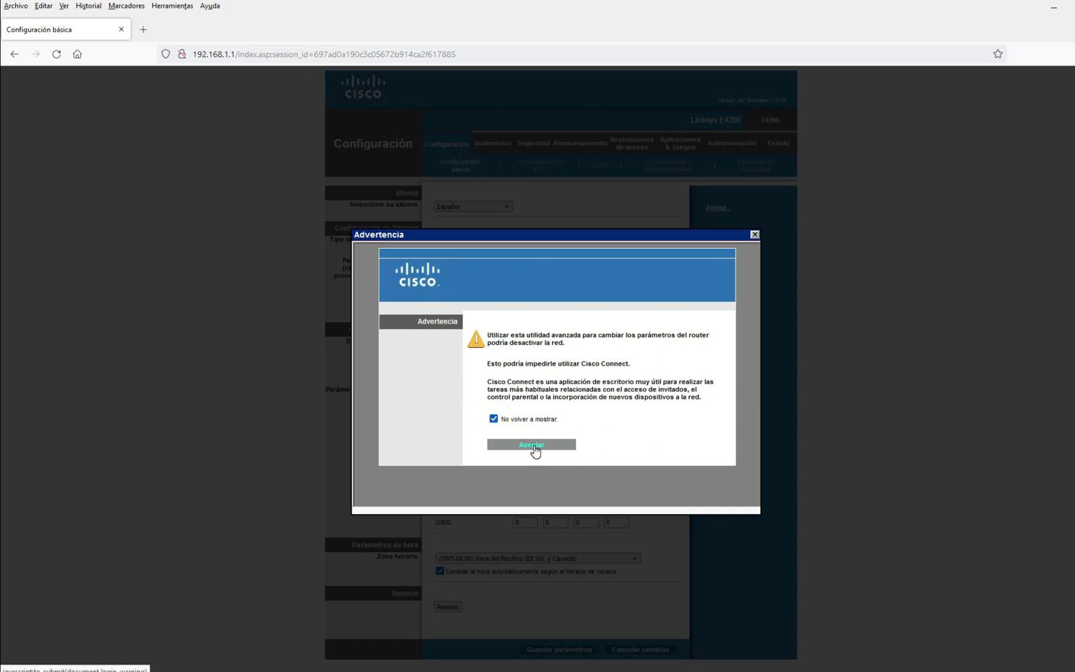
click(534, 447)
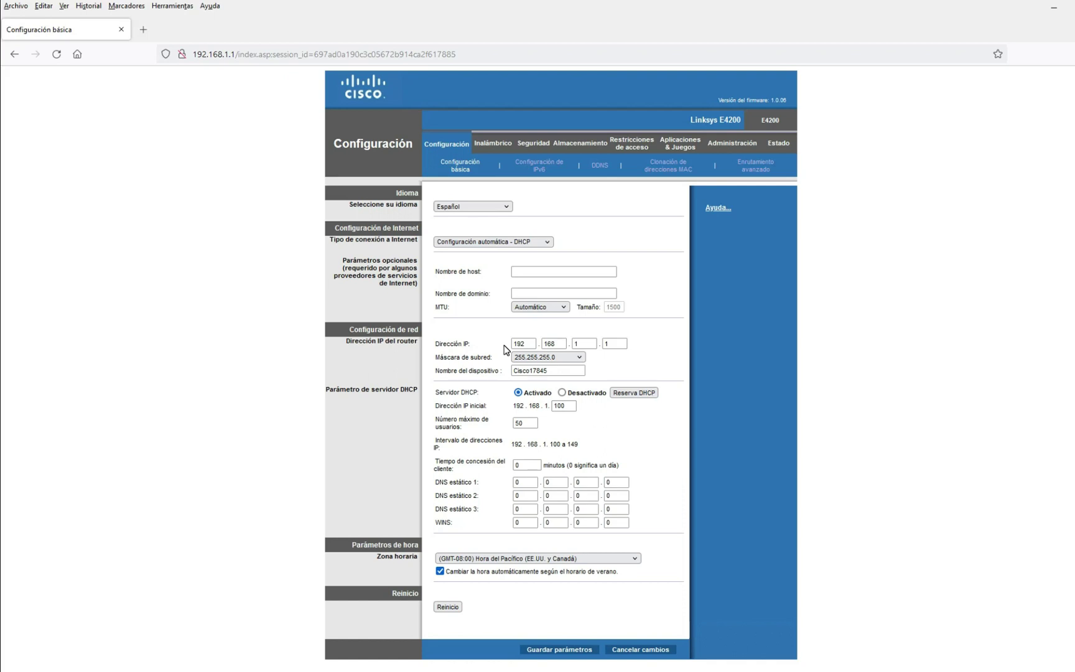
Examine the basic configuration, including the router's device name and the available time zones, without changing any value.
drag(552, 371, 510, 371)
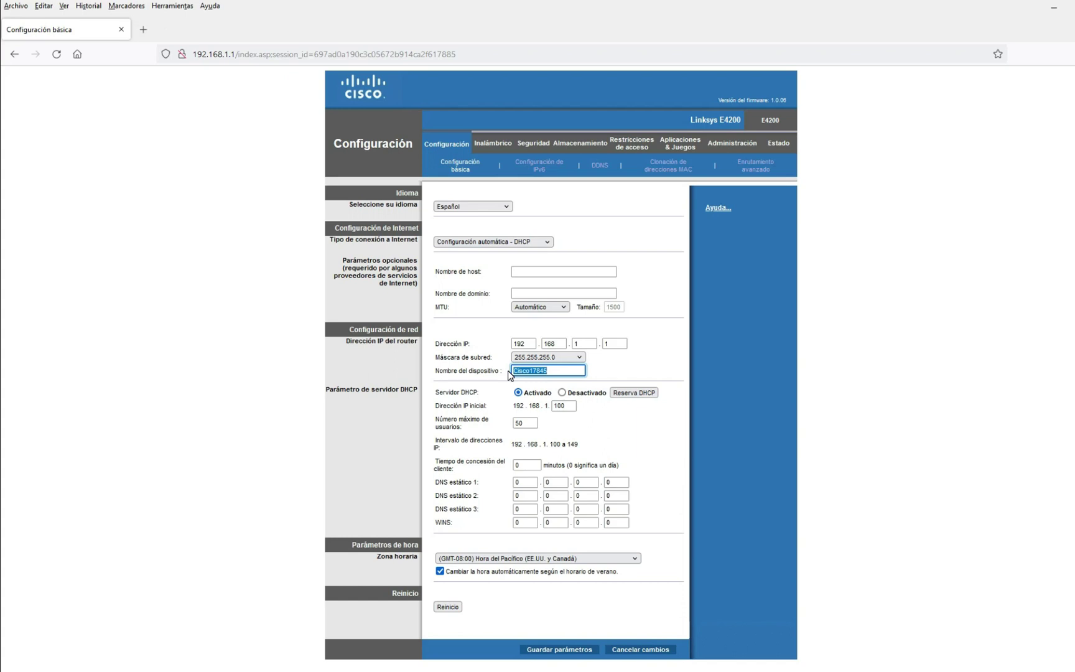
click(484, 395)
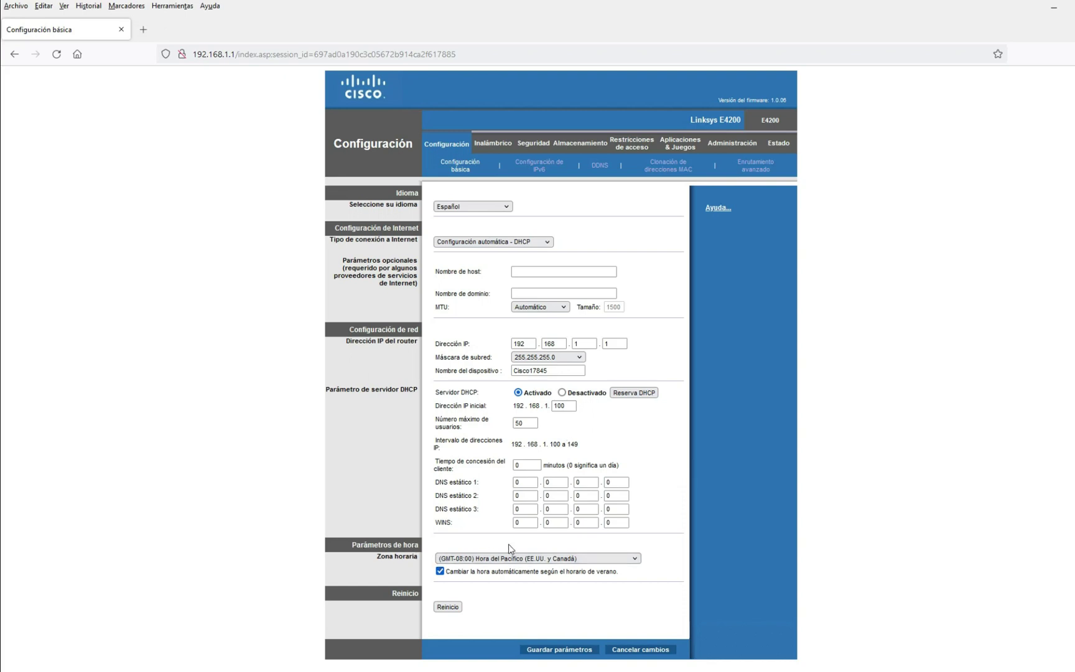
click(634, 559)
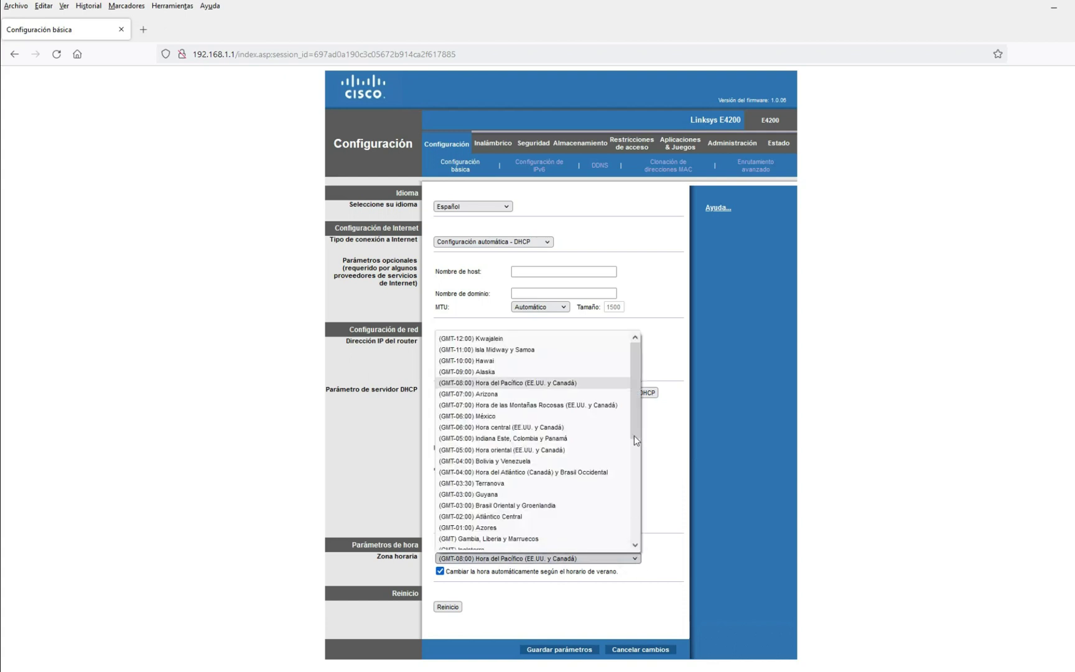
mouse_move(636, 396)
mouse_down()
mouse_move(639, 525)
mouse_move(636, 387)
mouse_up()
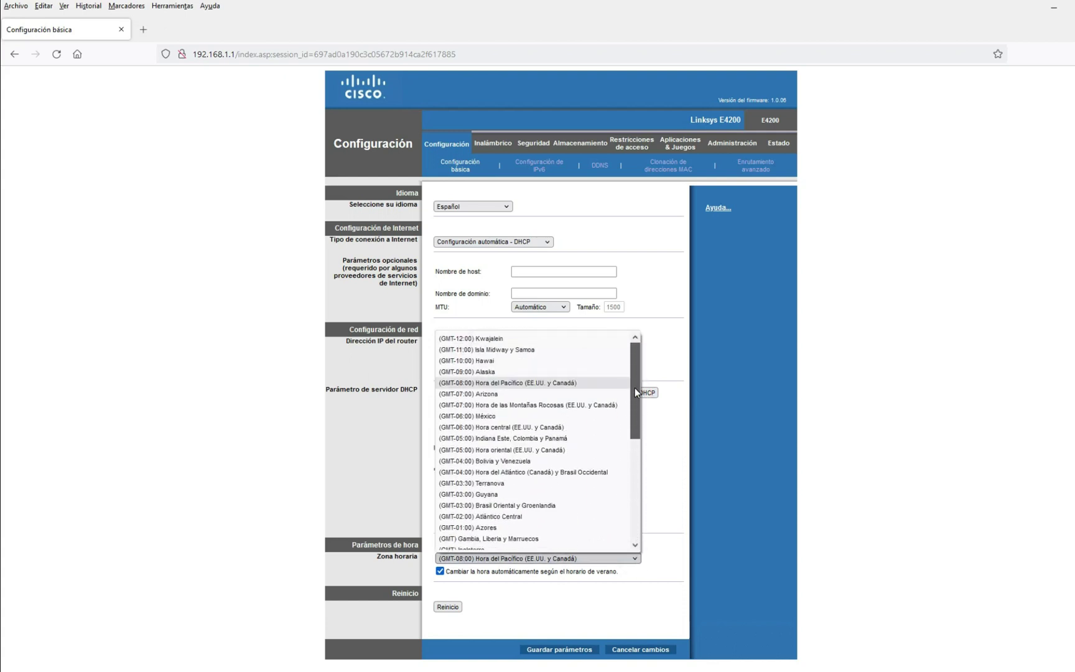
click(671, 532)
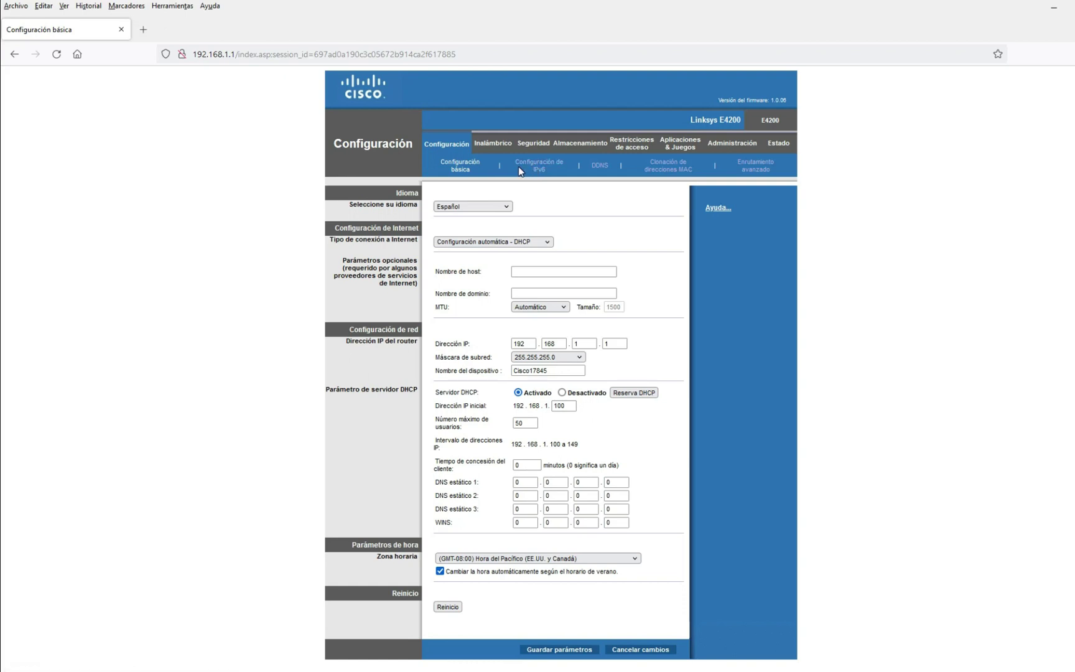
Review the IPv6, DDNS service options, MAC address cloning and advanced routing settings of the router.
click(541, 168)
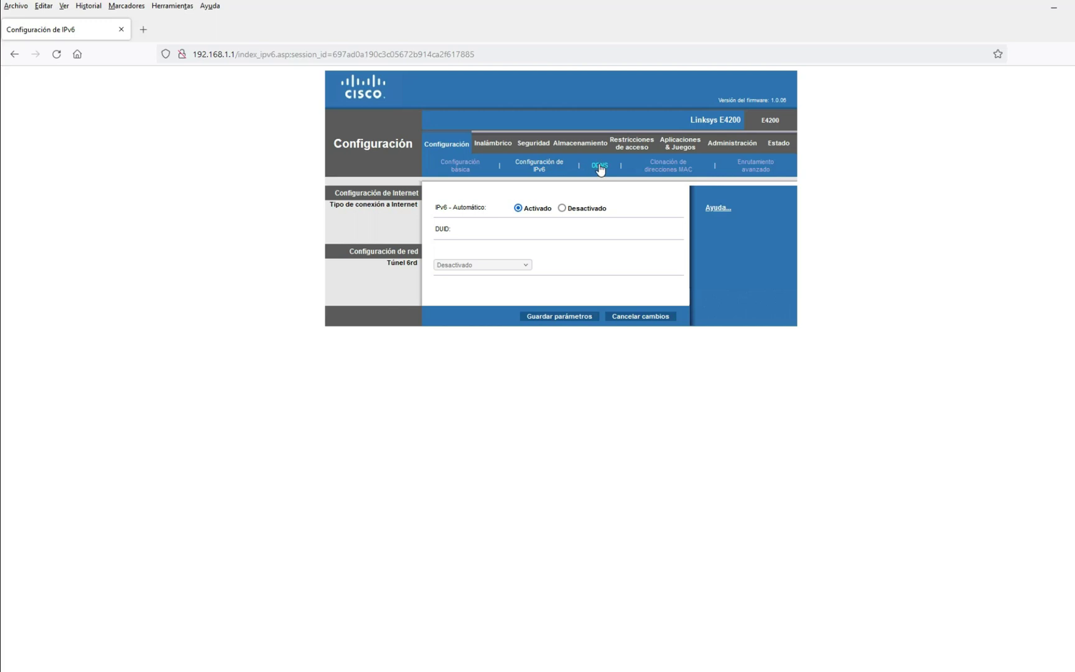
click(601, 167)
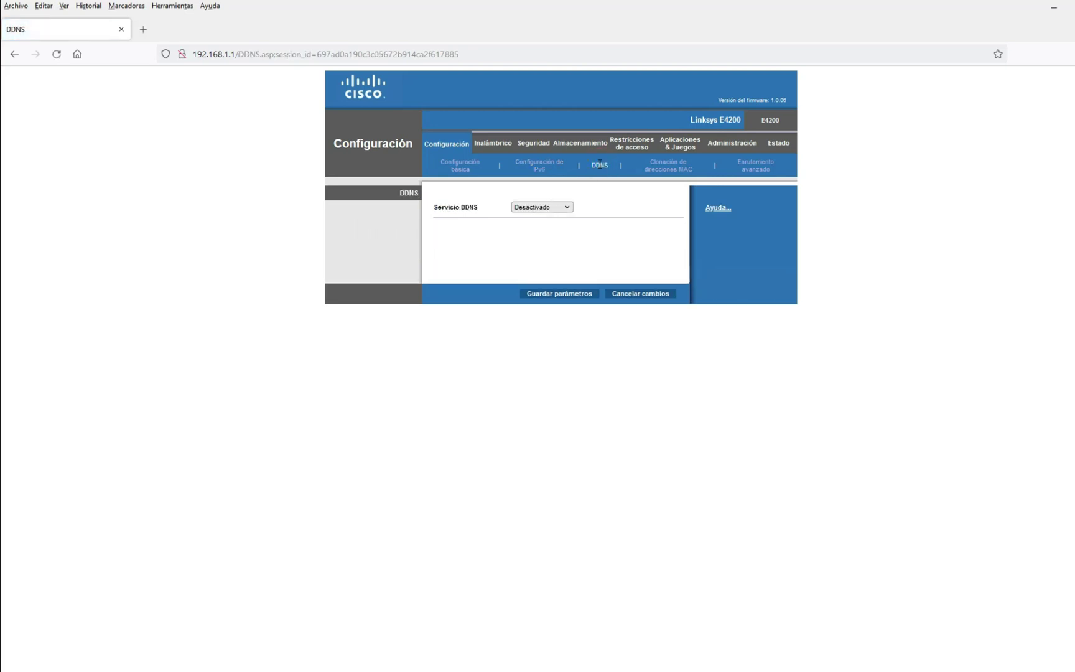
click(568, 208)
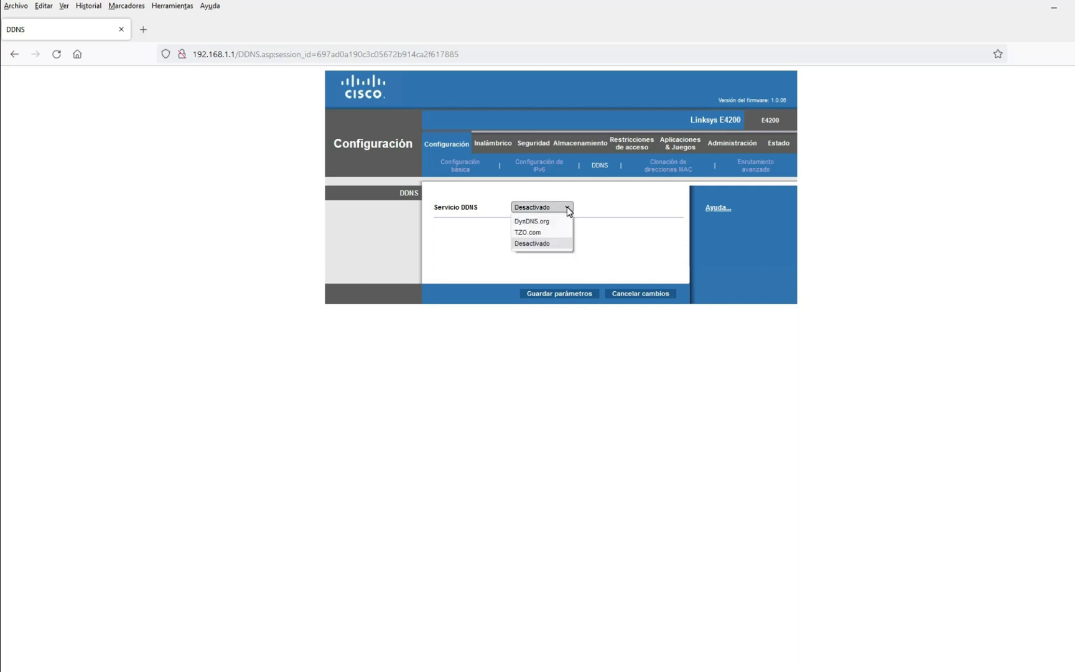
click(552, 244)
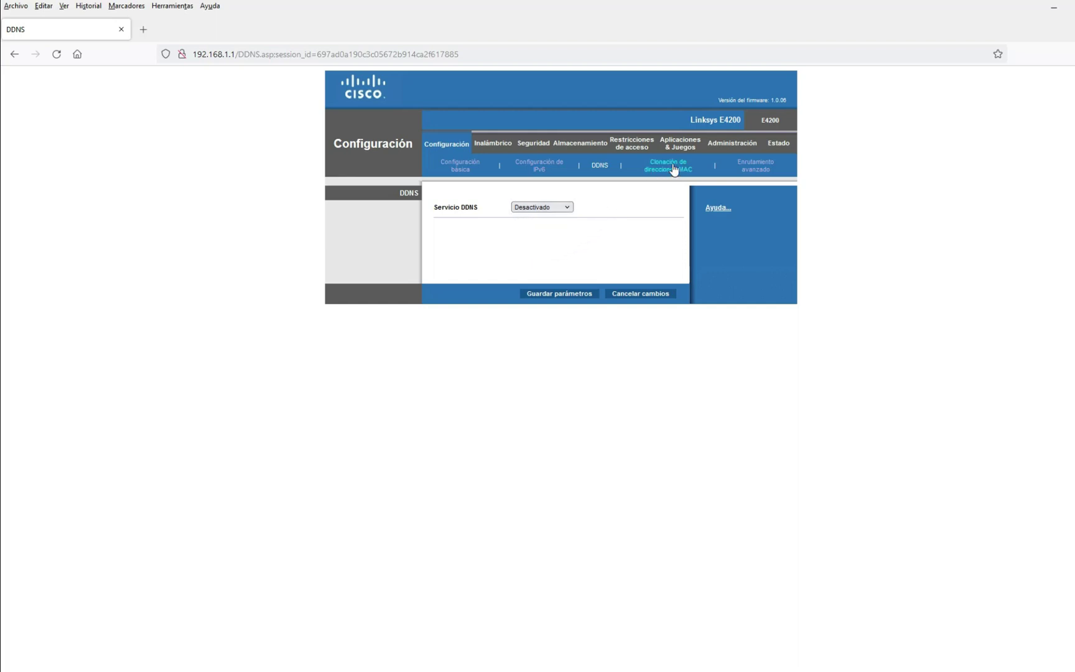
click(676, 170)
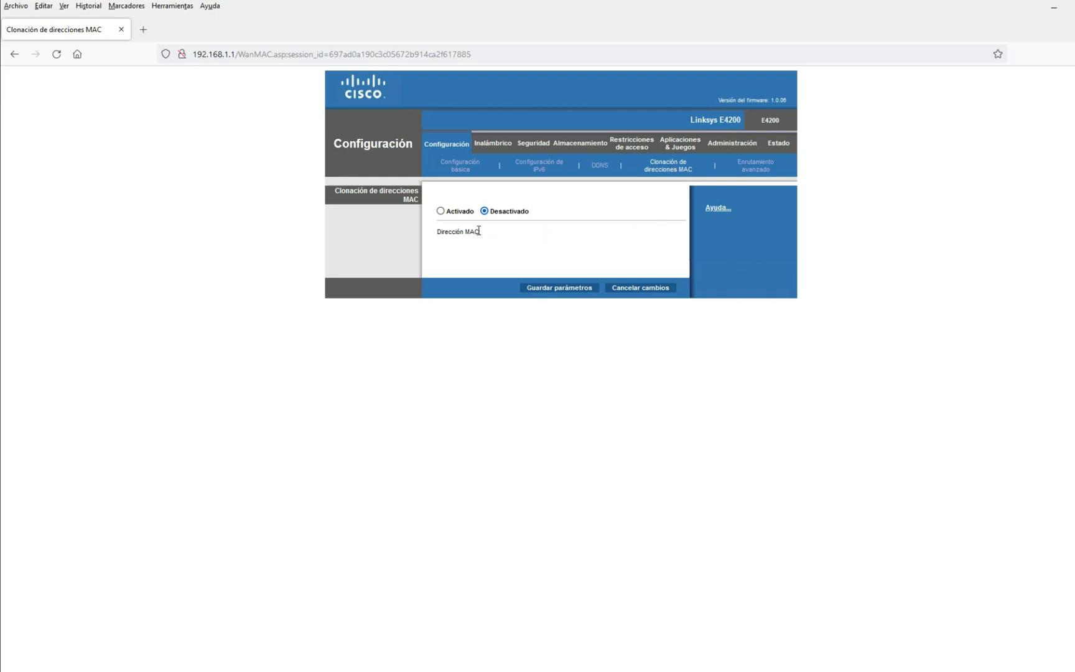
click(760, 171)
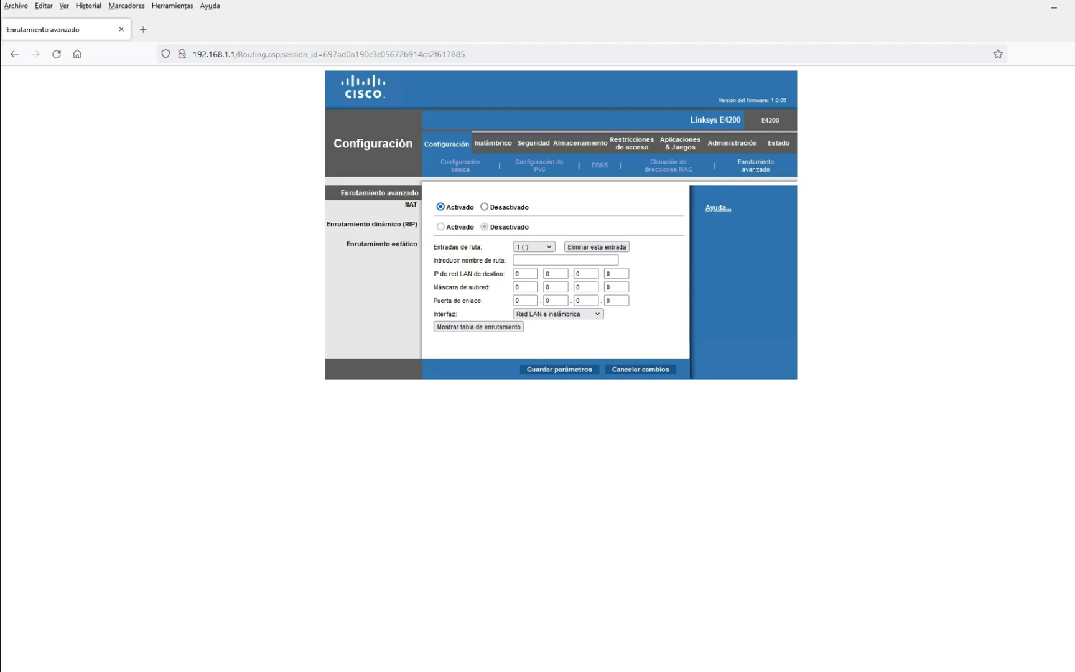
Review the basic wireless parameters, the security modes for 5 GHz and 2,4 GHz, guest access and the wireless MAC filter.
click(495, 147)
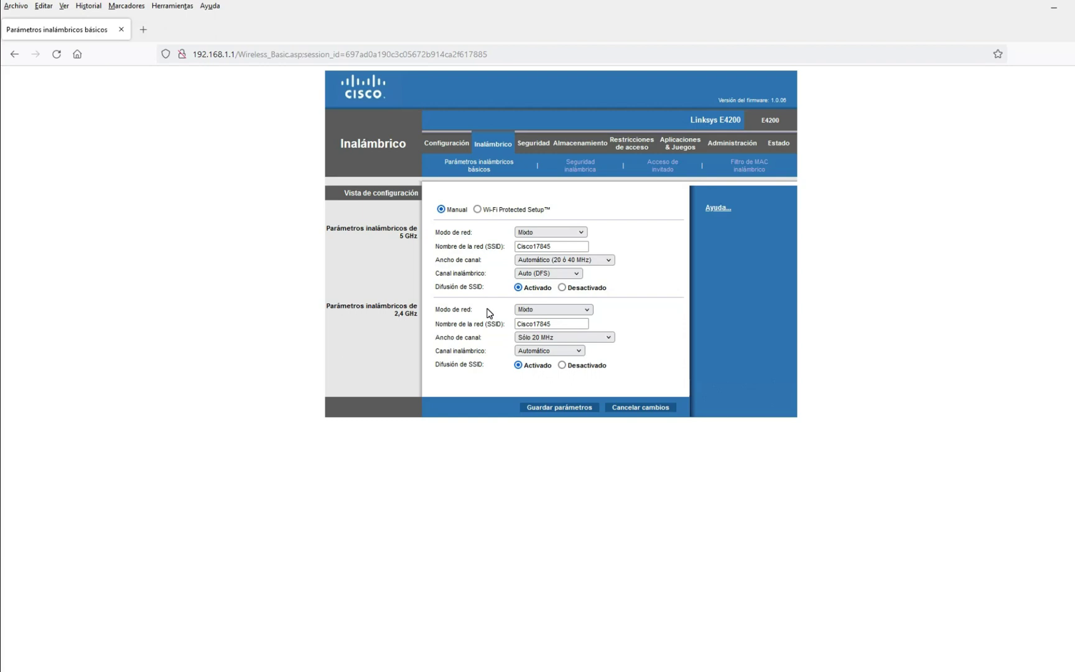
click(582, 174)
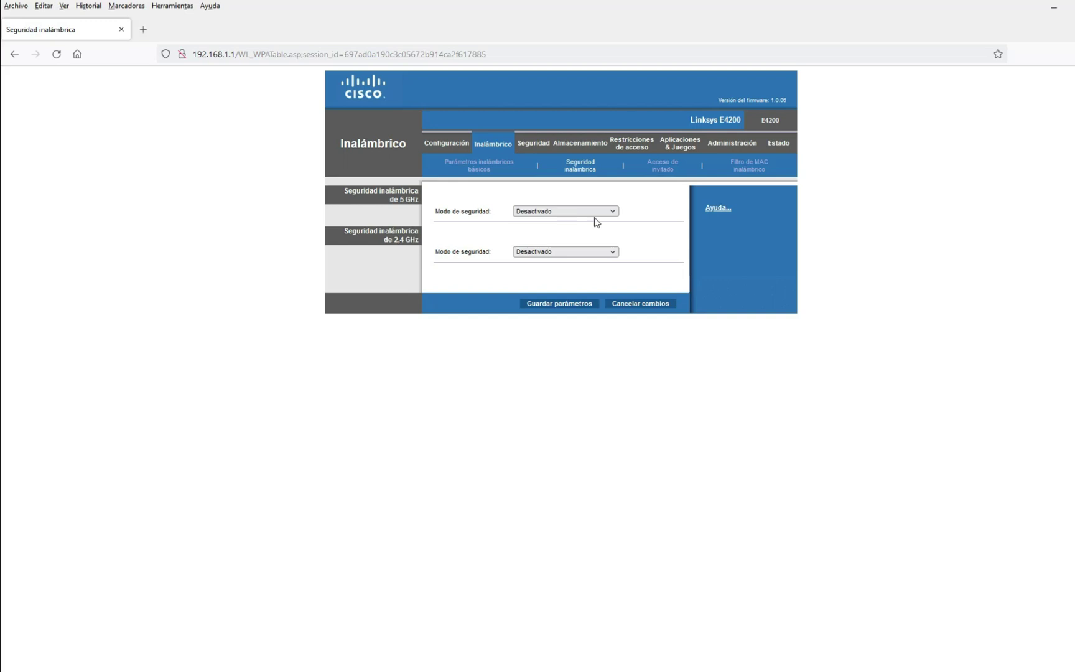
click(614, 212)
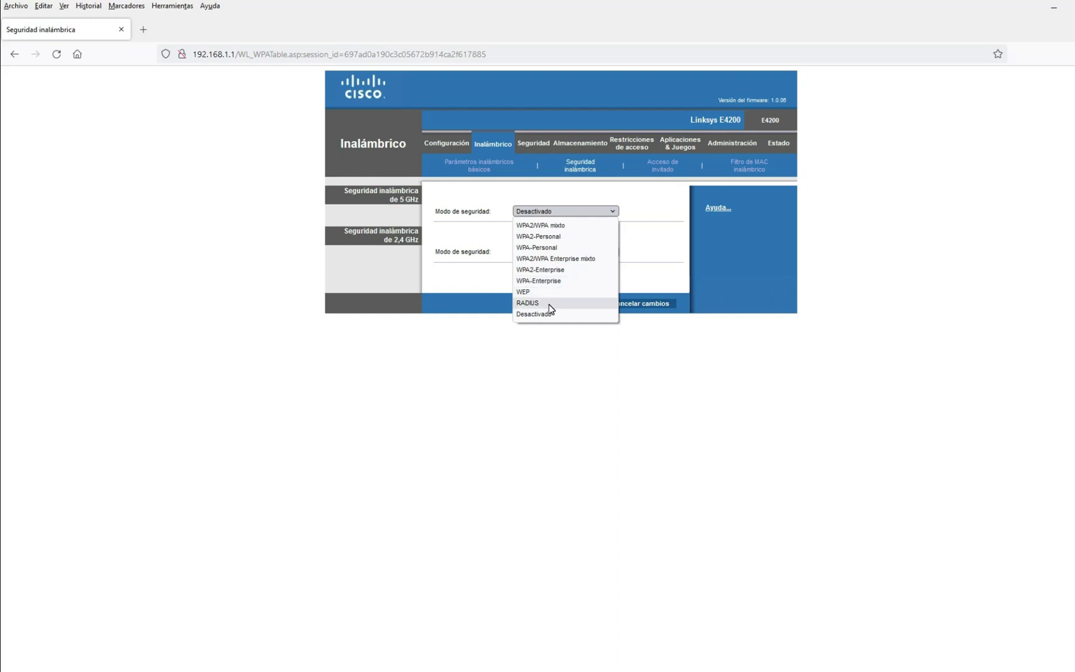
click(643, 226)
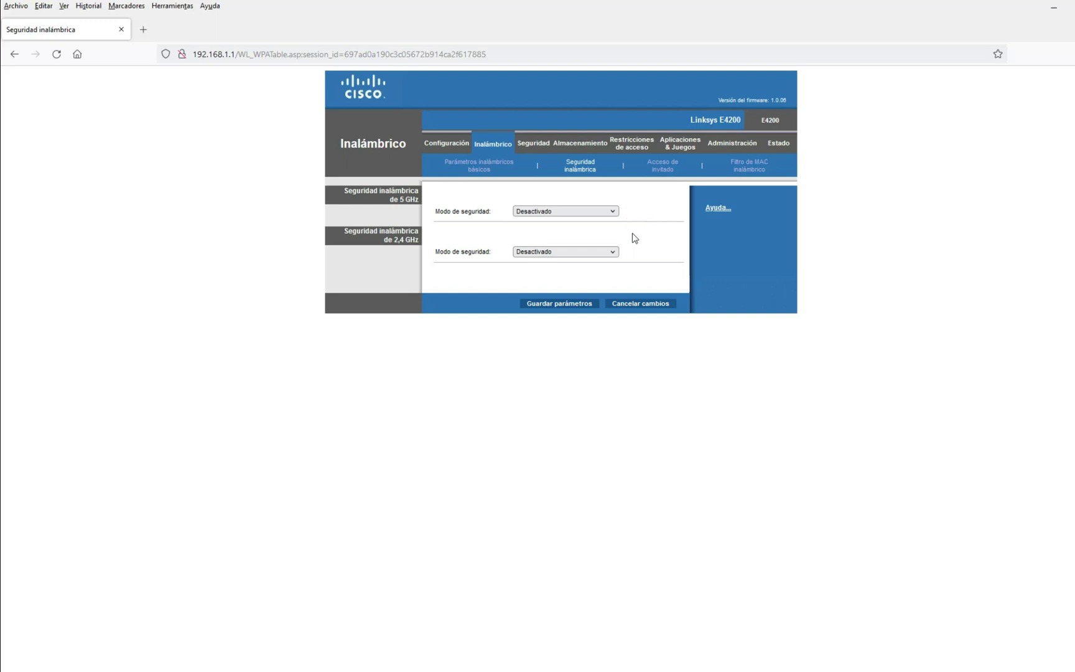
click(613, 252)
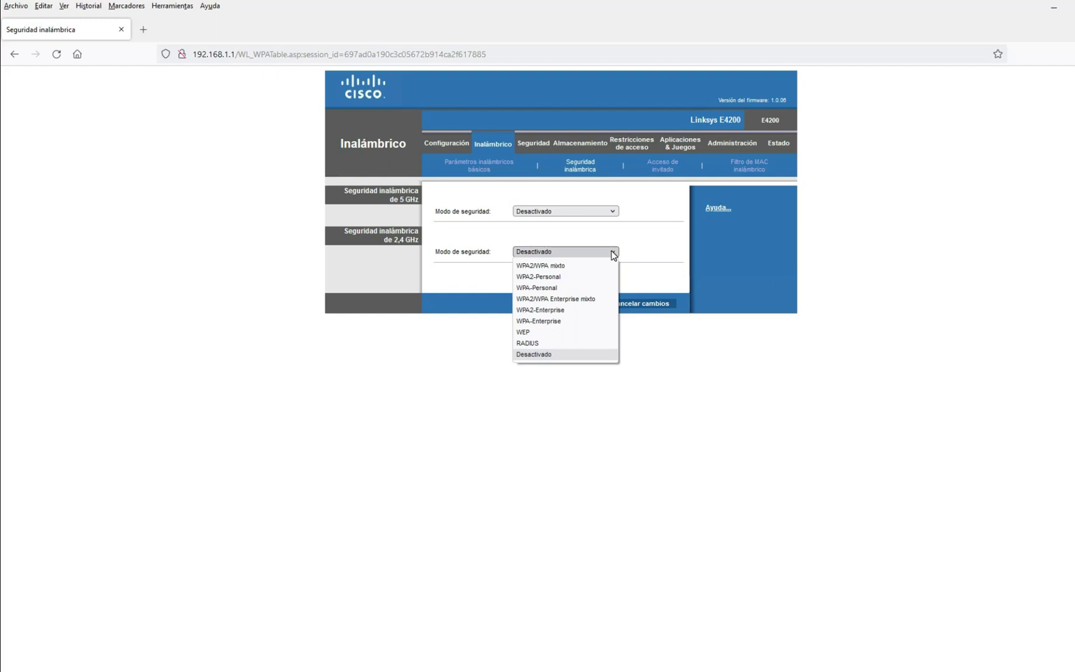
click(639, 243)
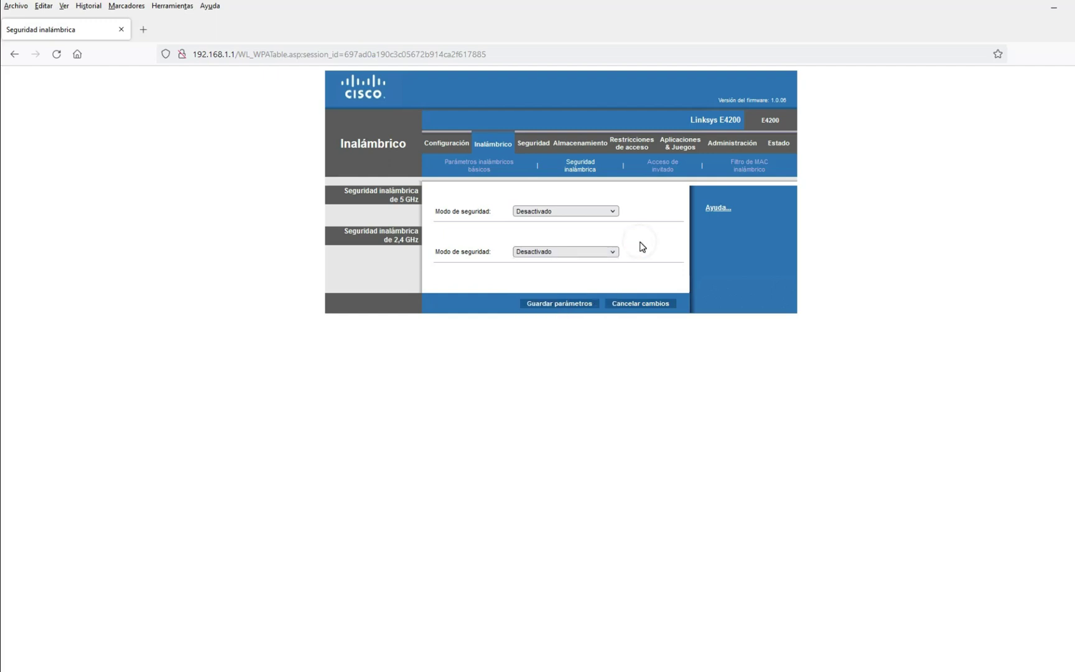
click(666, 172)
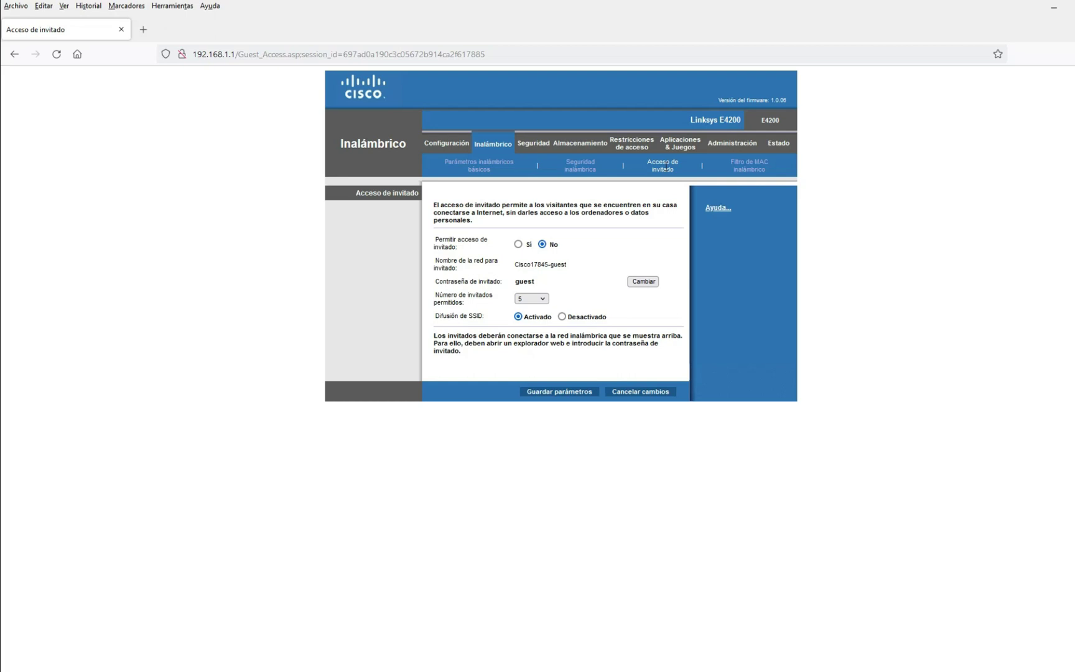
click(747, 170)
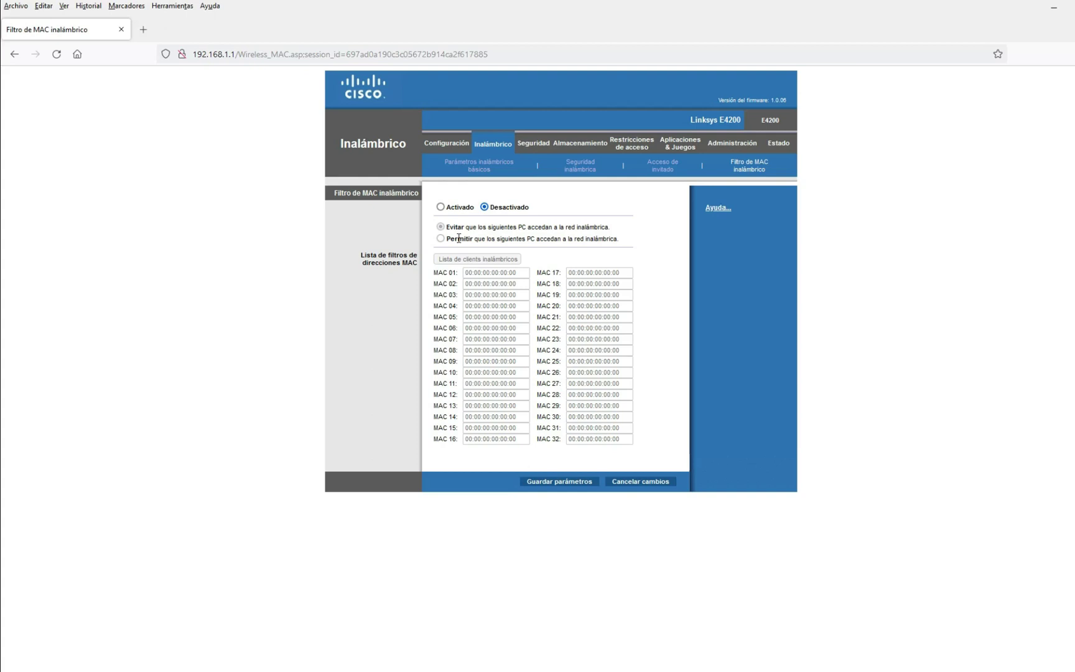
Review the firewall and VPN passthrough settings, plus the storage settings for disks, Media Server, FTP server and administration.
click(533, 144)
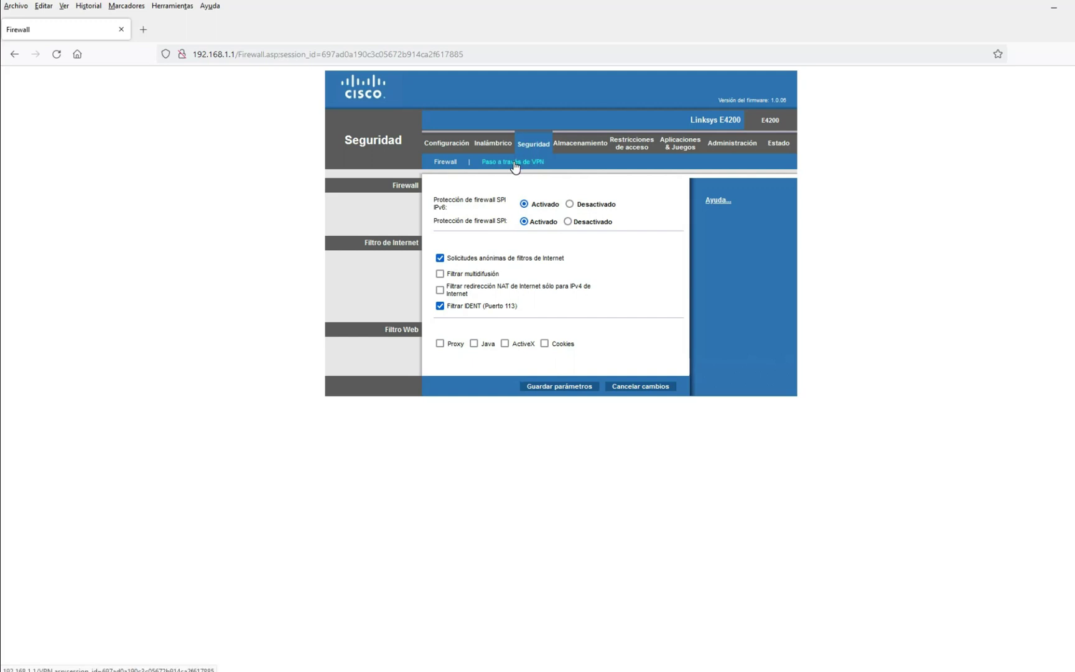
click(514, 163)
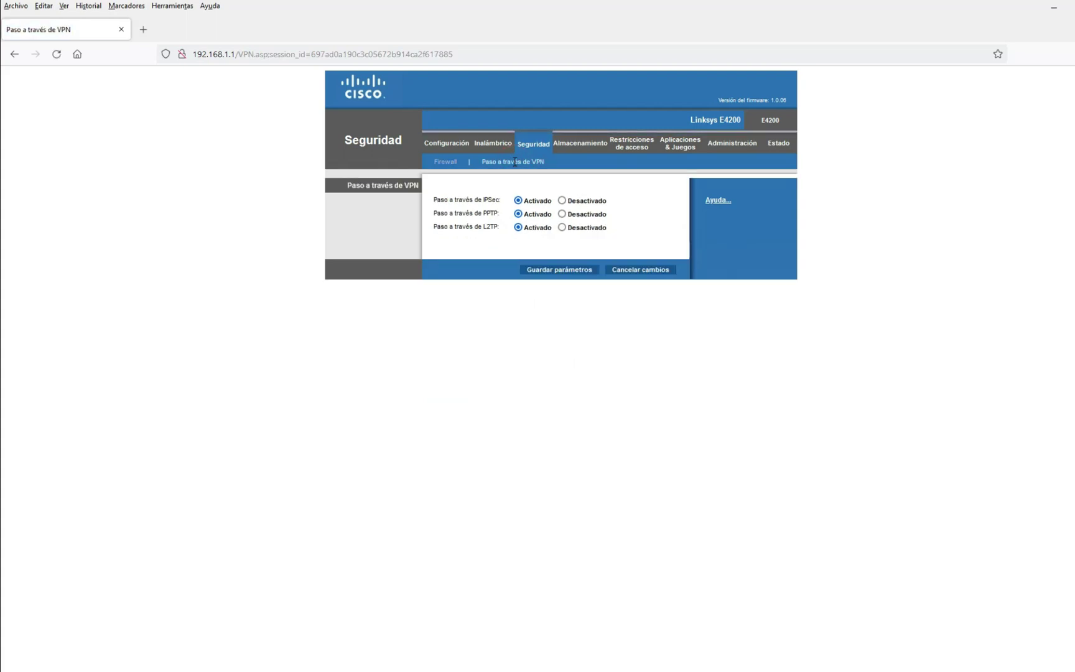
click(580, 147)
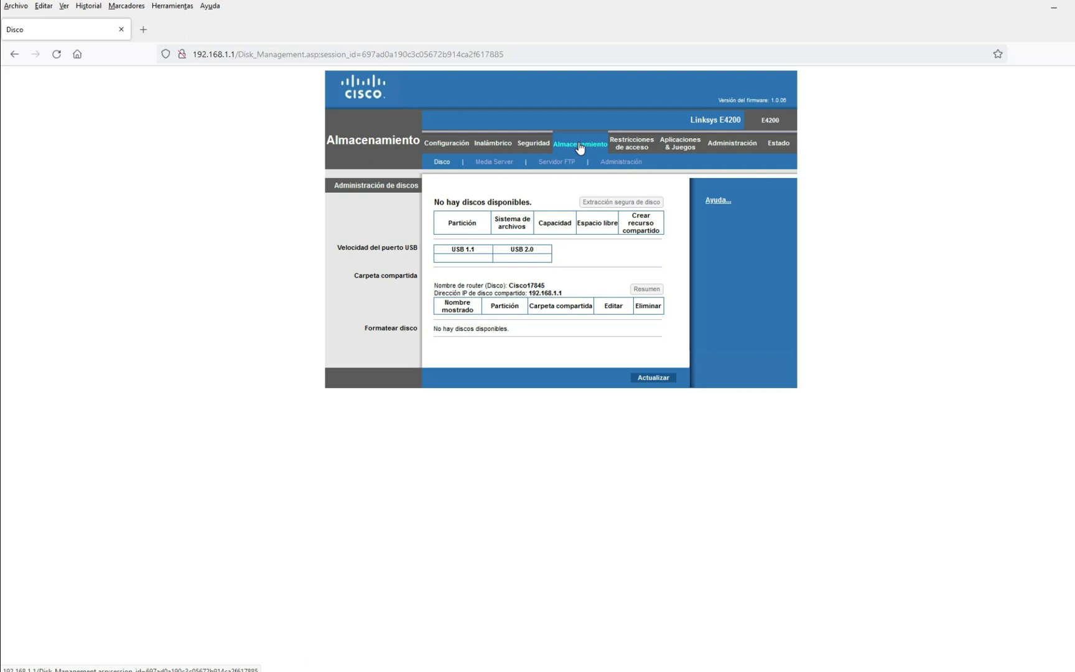
click(492, 162)
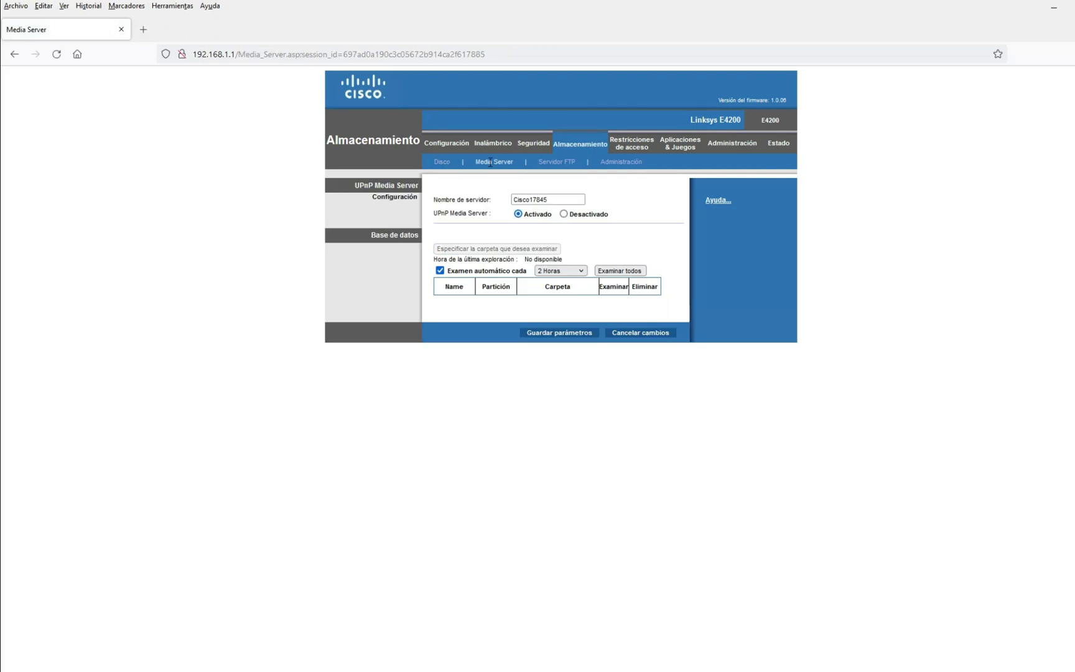
click(556, 163)
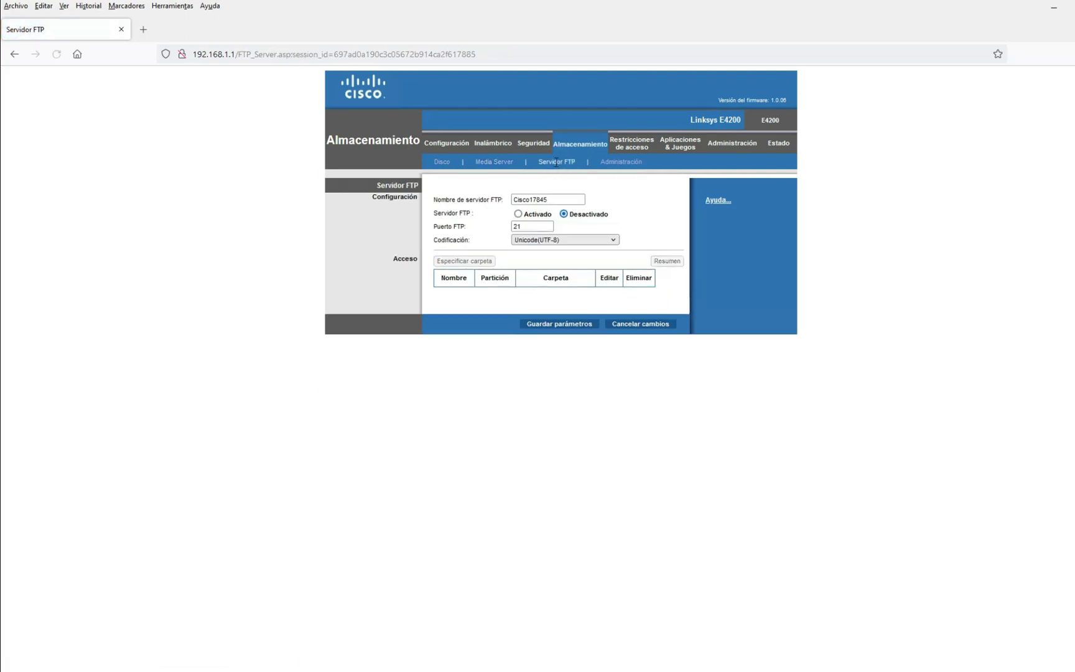
click(620, 161)
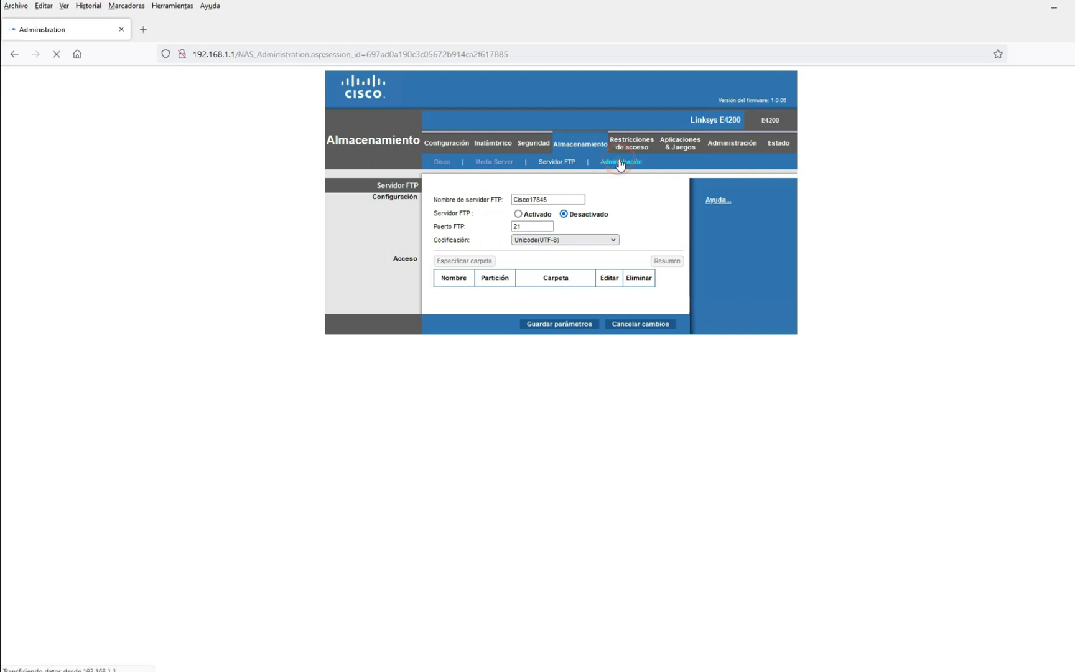
View the parental control restrictions for devices, schedule and blocked sites, accepting the warning shown on entry.
click(638, 147)
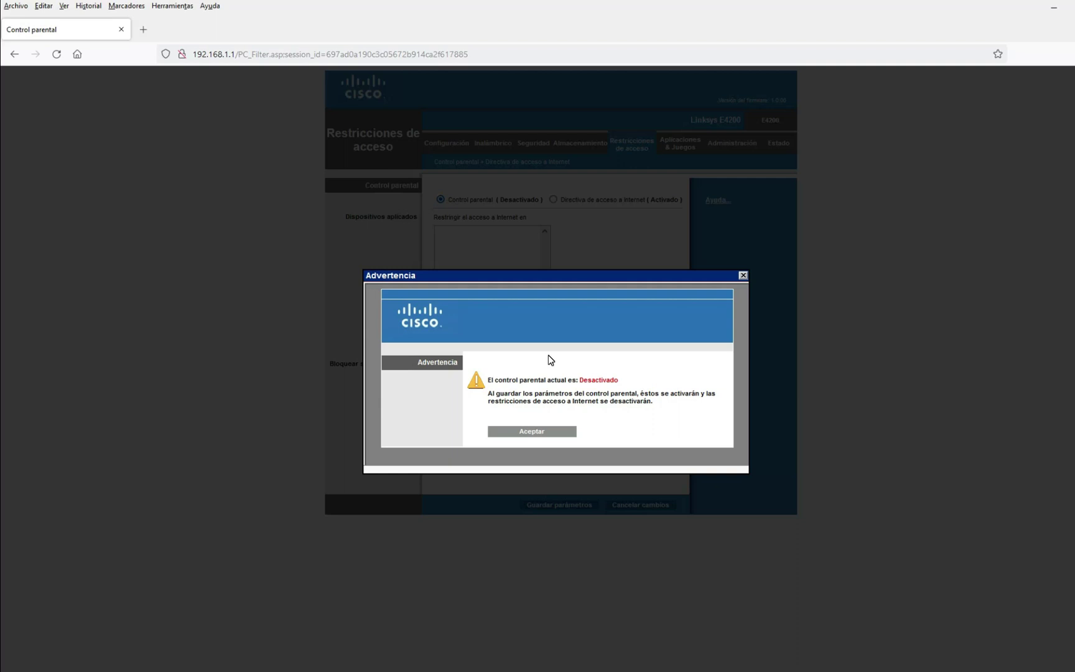
click(532, 432)
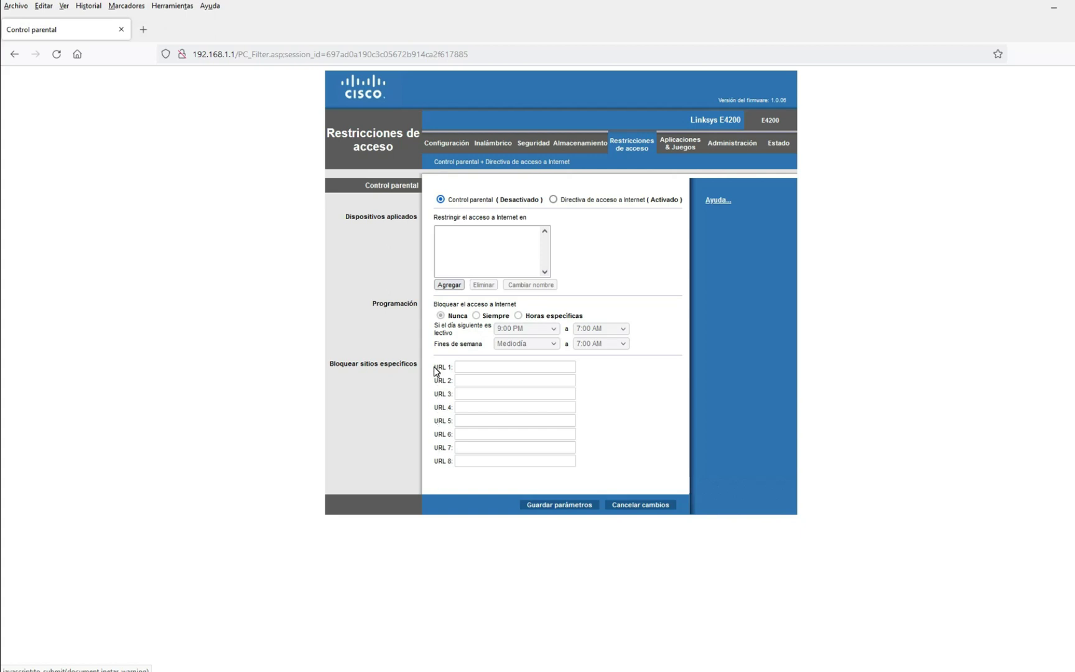
Review the router's single port forwarding, port range forwarding and triggering, DMZ, IPv6 firewall and QoS settings.
click(681, 145)
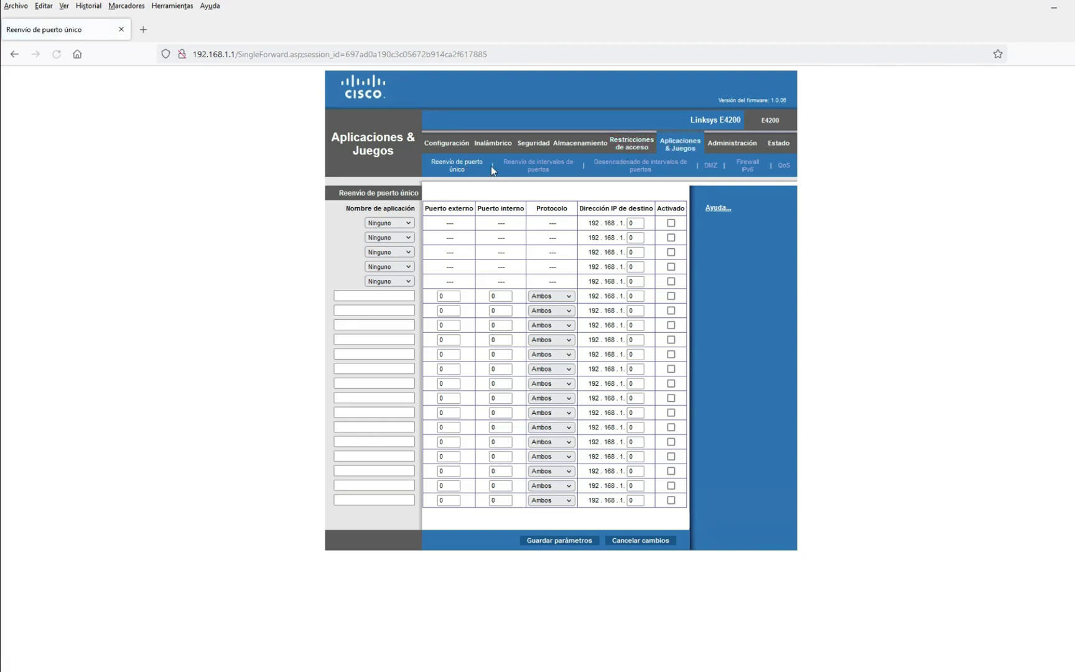
click(543, 172)
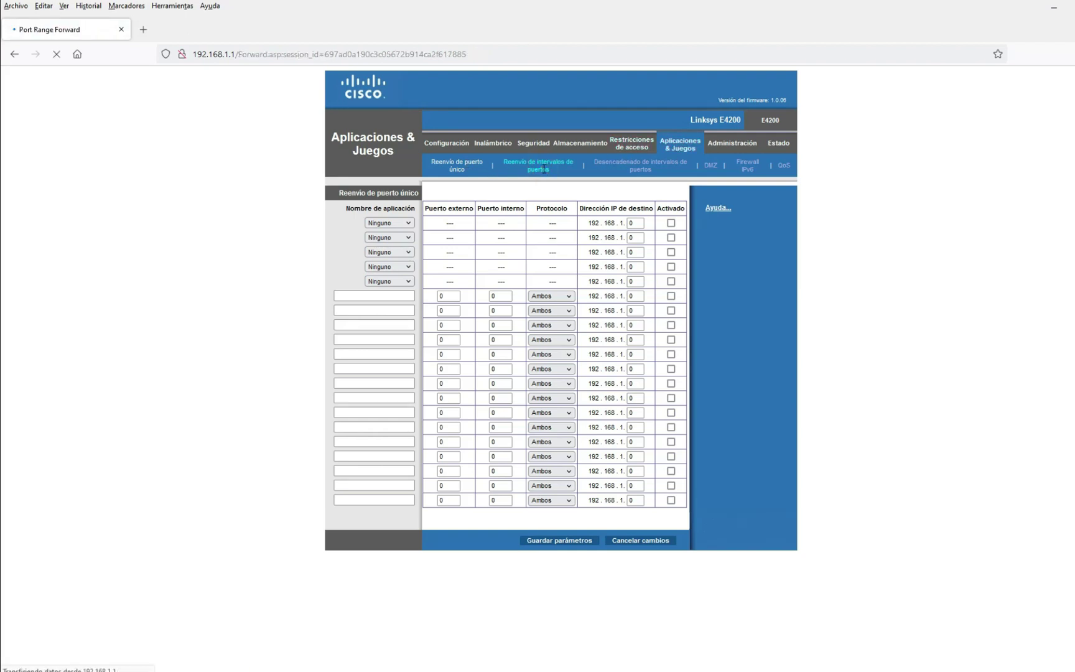
click(637, 172)
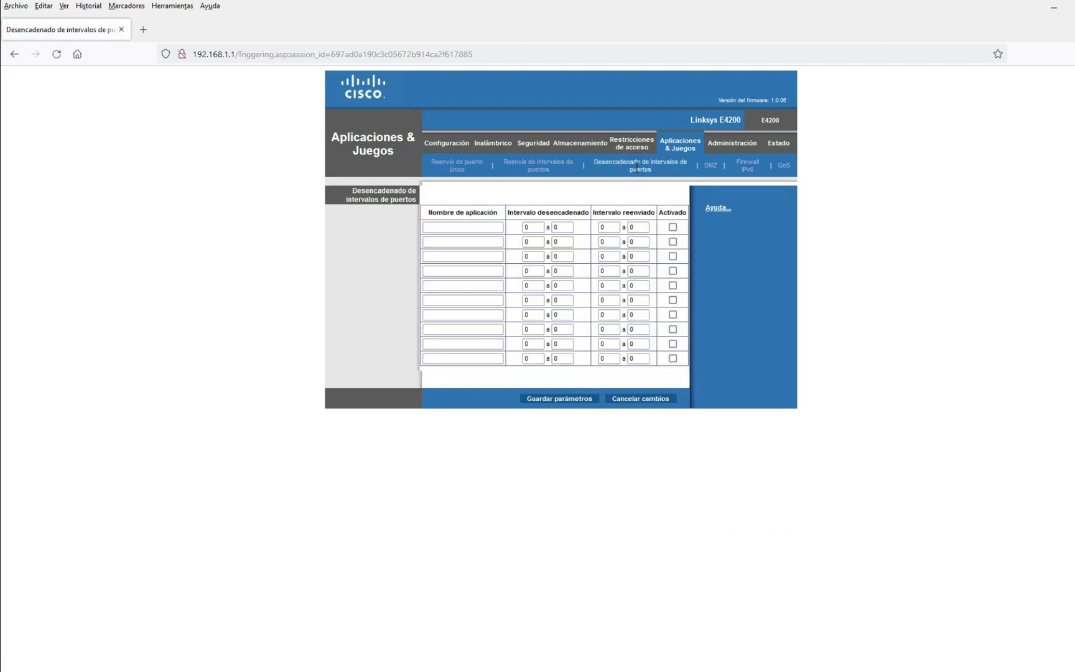
click(712, 168)
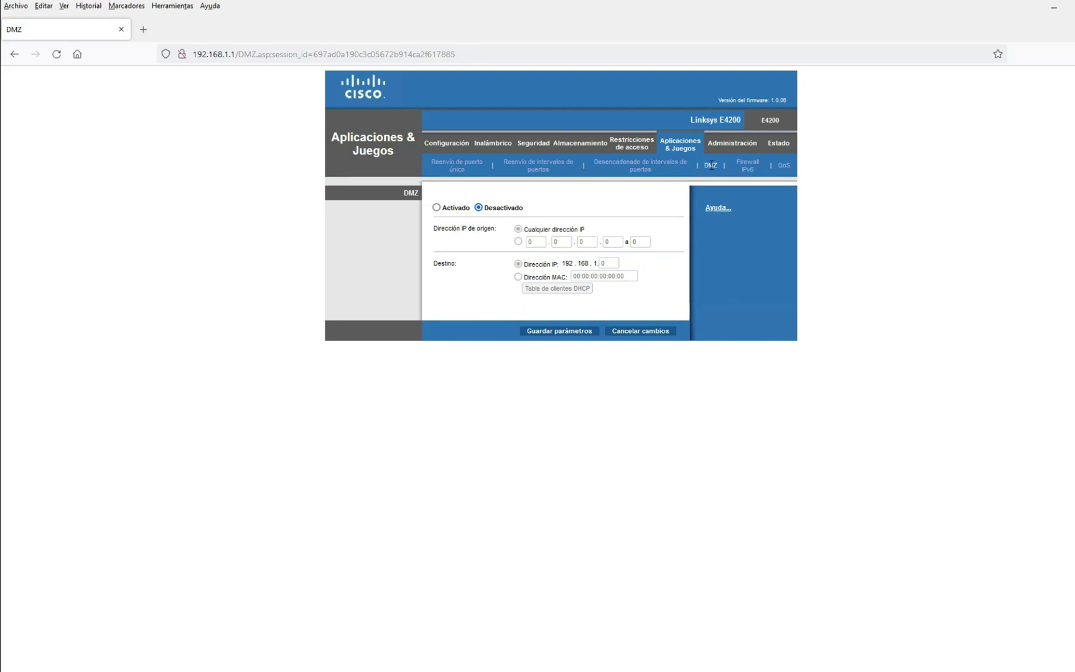
click(751, 165)
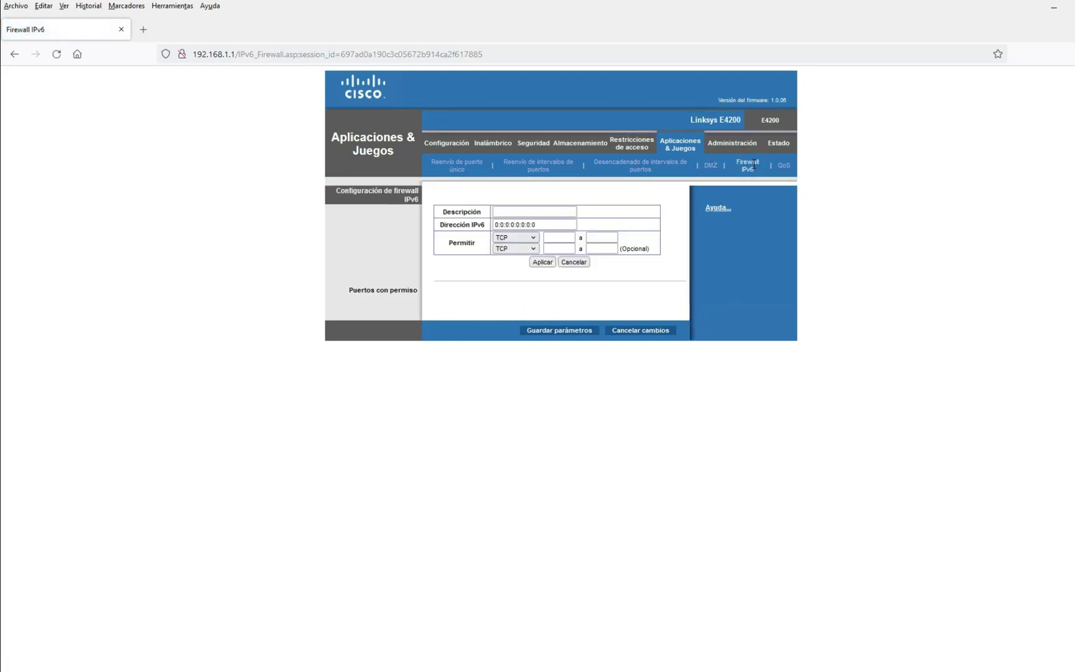
click(784, 167)
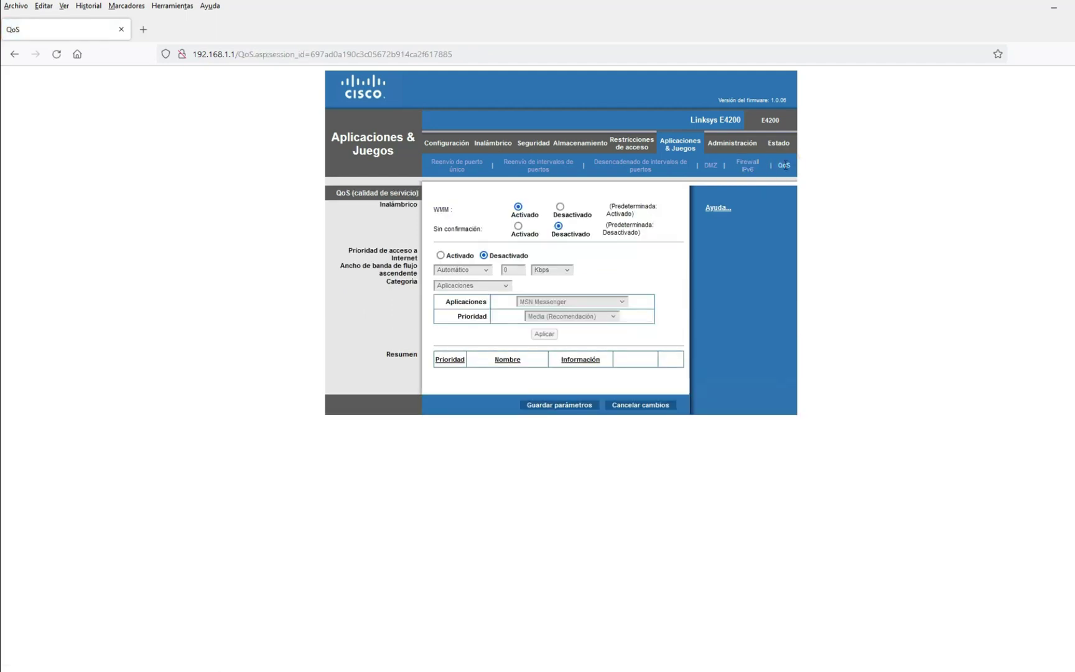
Review the router's management access, log, diagnostics, factory defaults and firmware upgrade pages, plus the router's status information.
click(725, 146)
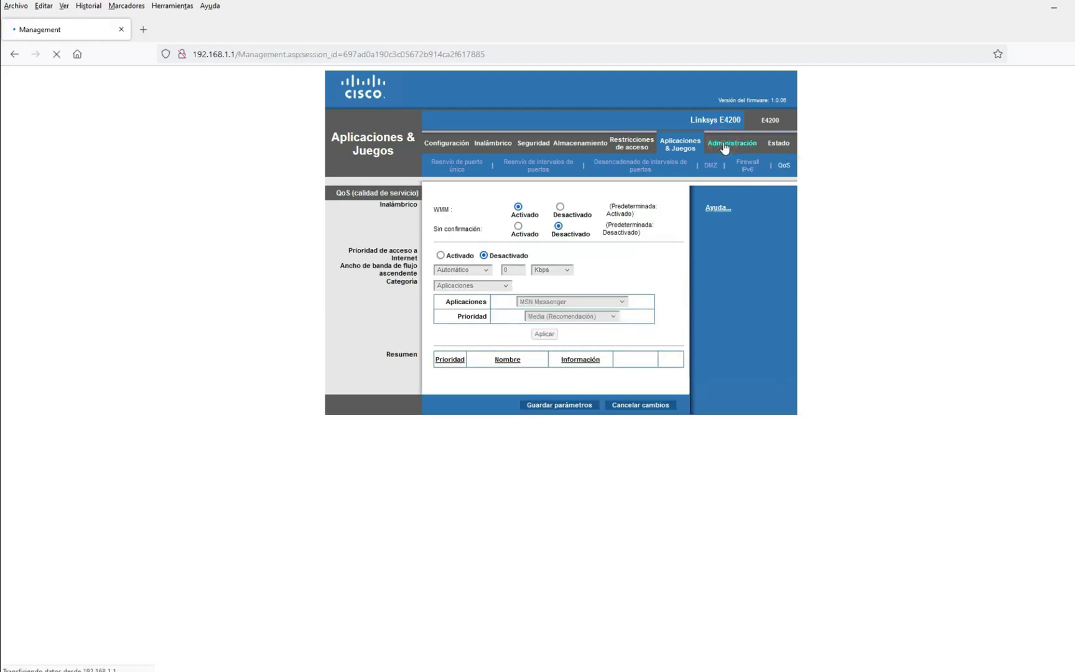
click(513, 166)
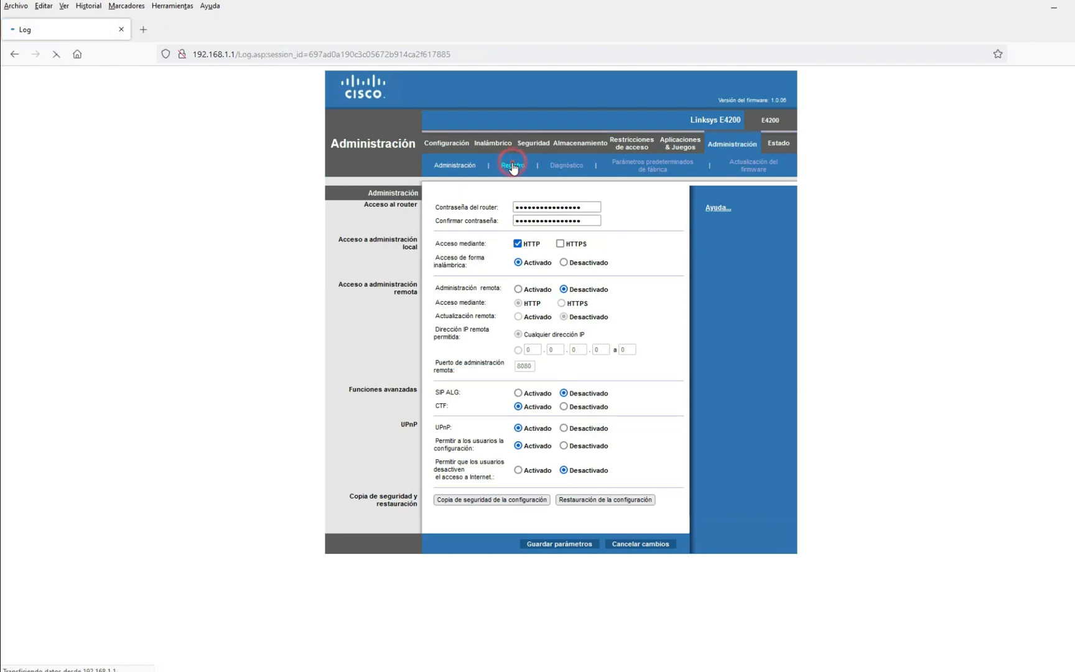
click(563, 166)
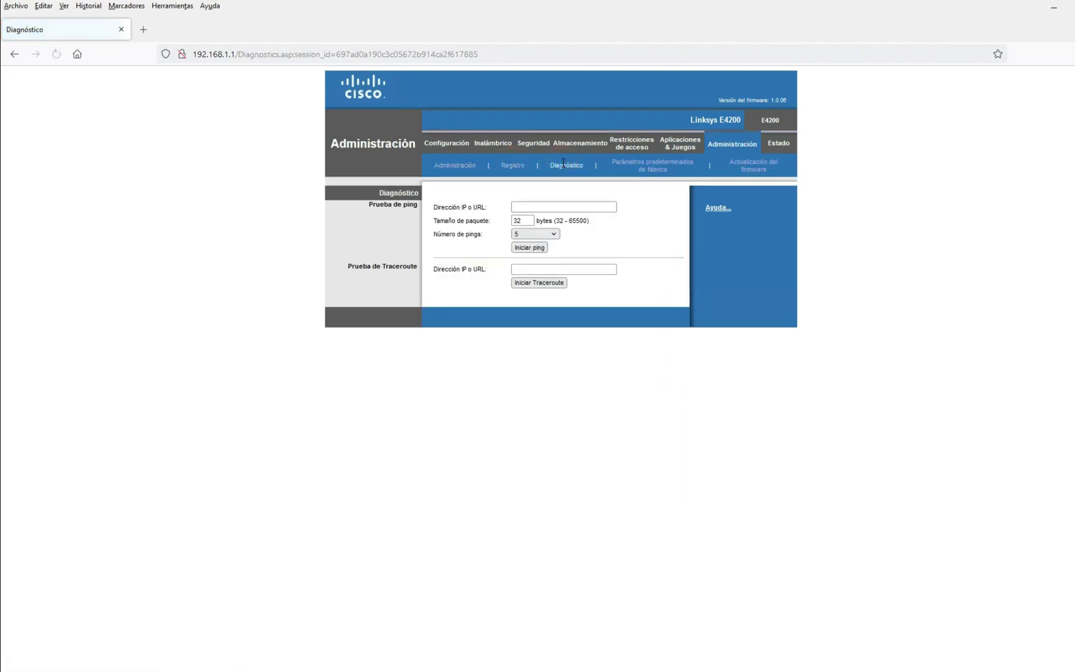
click(663, 169)
click(752, 168)
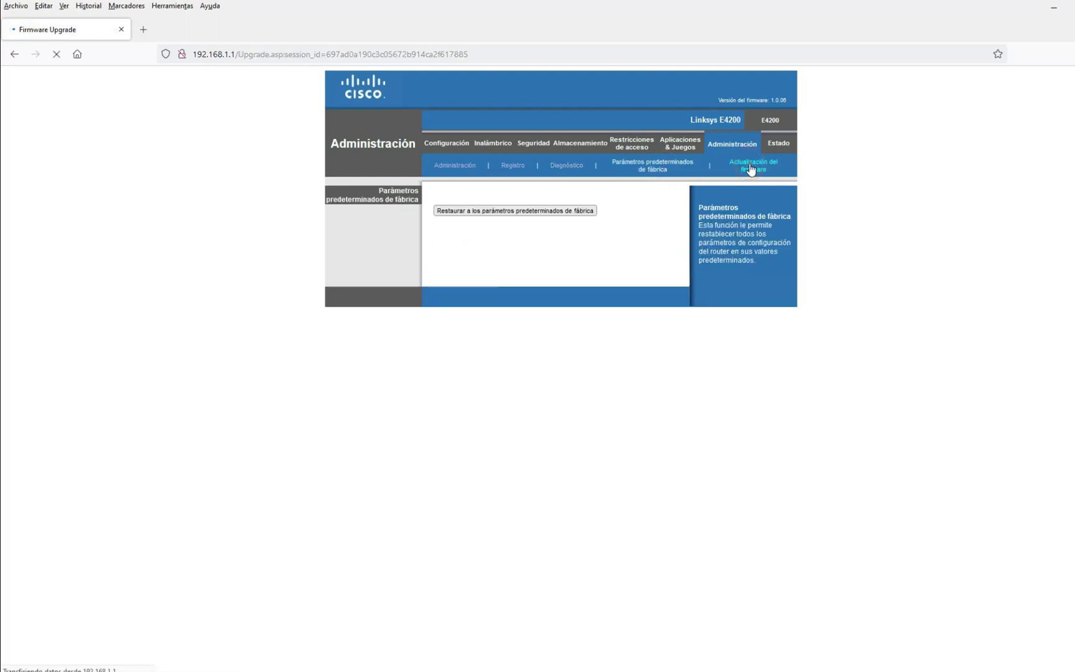
click(782, 145)
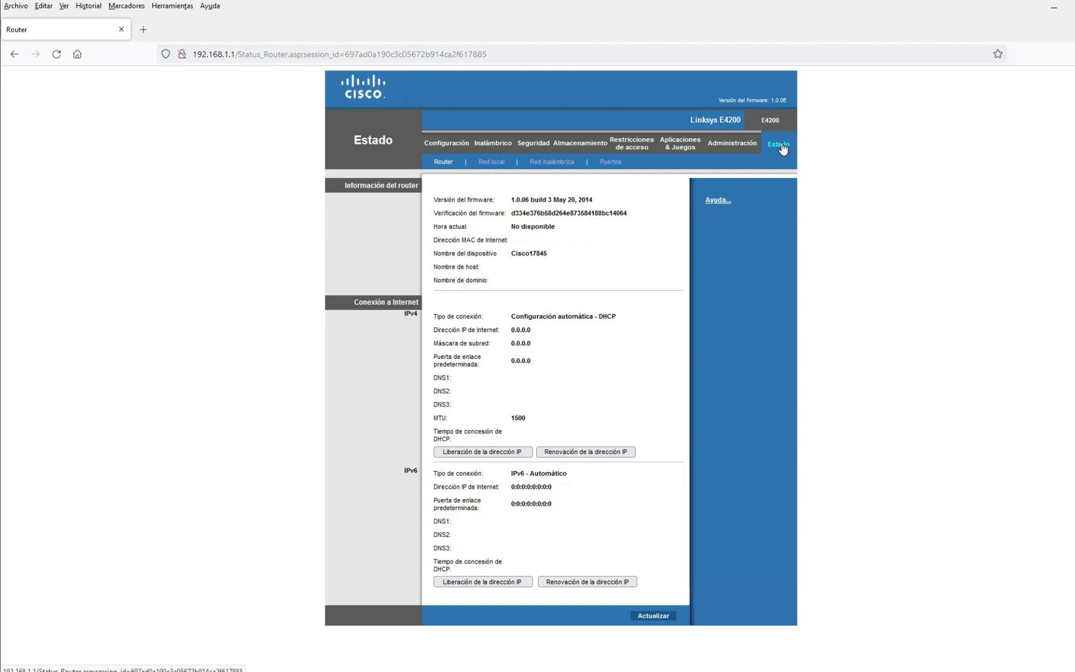
click(781, 147)
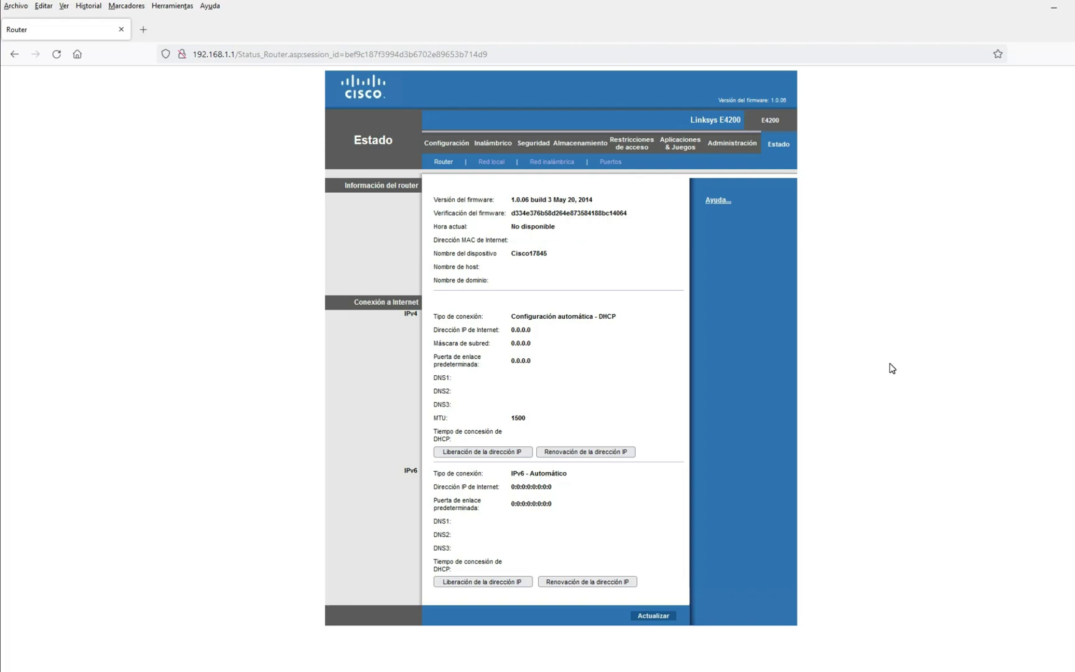
Switch to the browser window with the dd-wrt.com home page and minimize it to show the desktop.
key(alt+Tab)
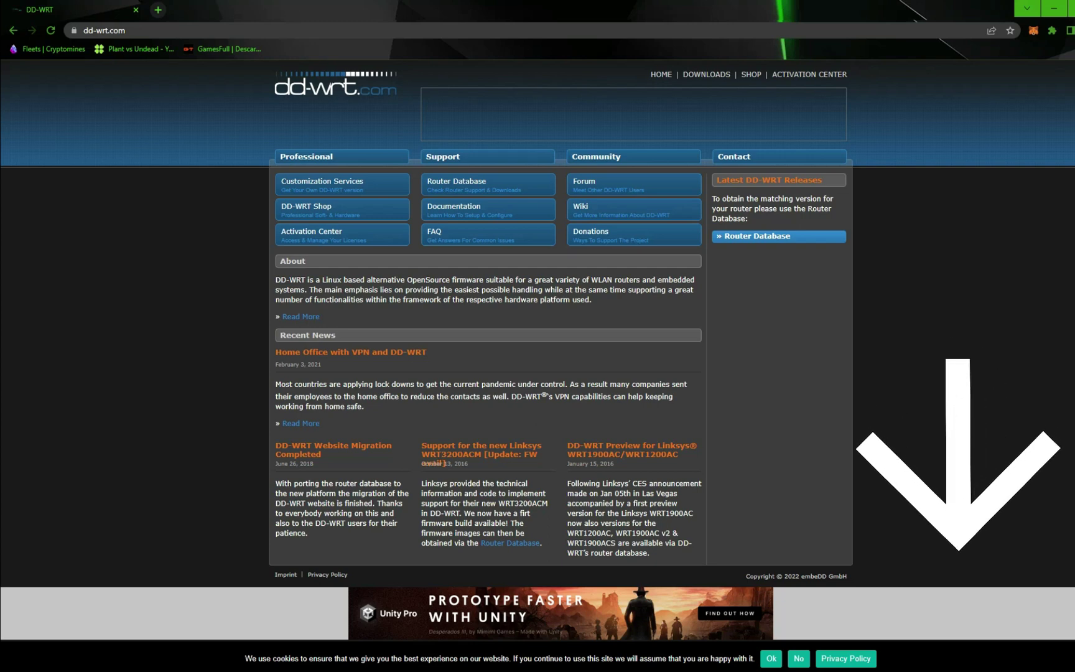
click(1056, 10)
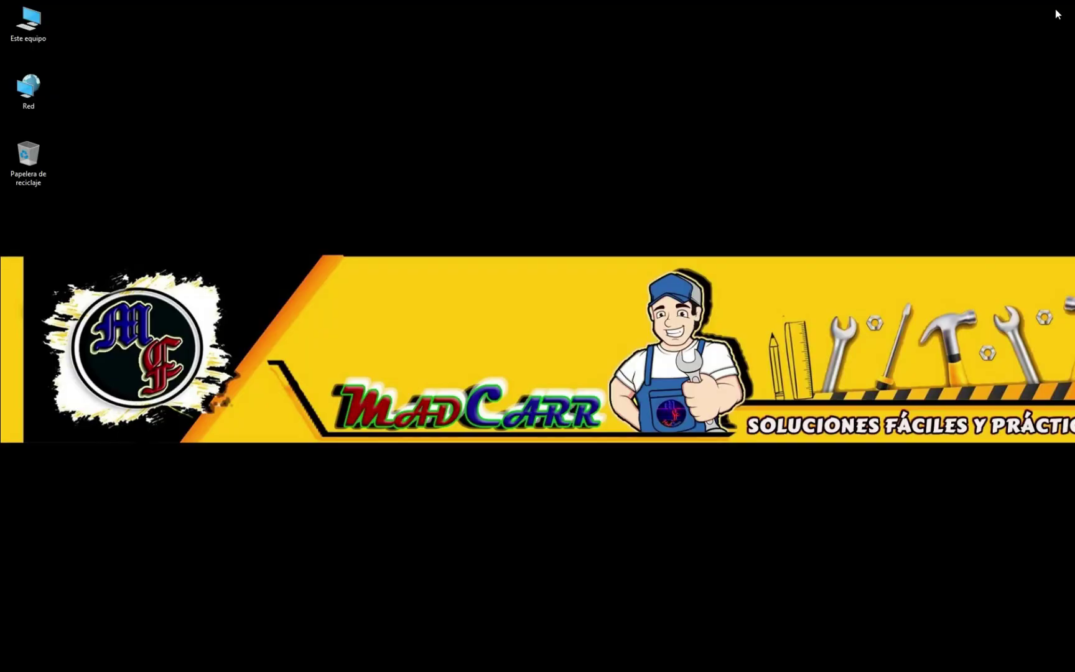